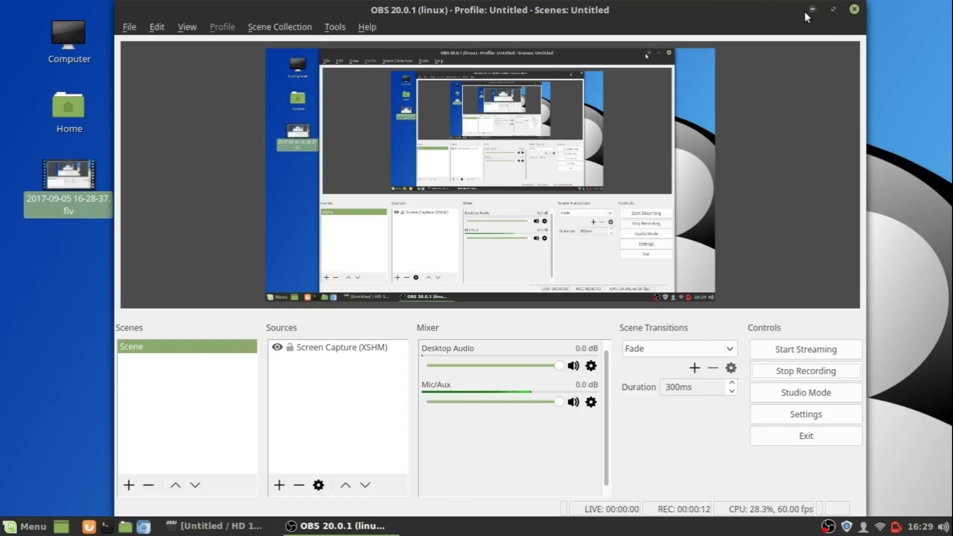
Step: Minimise the recording OBS Studio window to show the desktop with the .flv file
left_click(812, 10)
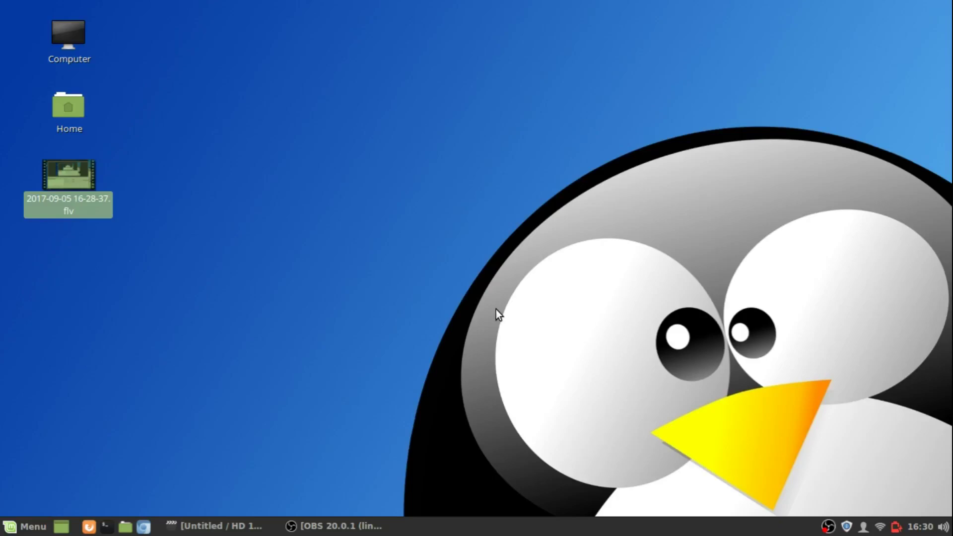
Step: Restore Kdenlive and shrink its window so the desktop recording file is reachable
left_click(497, 309)
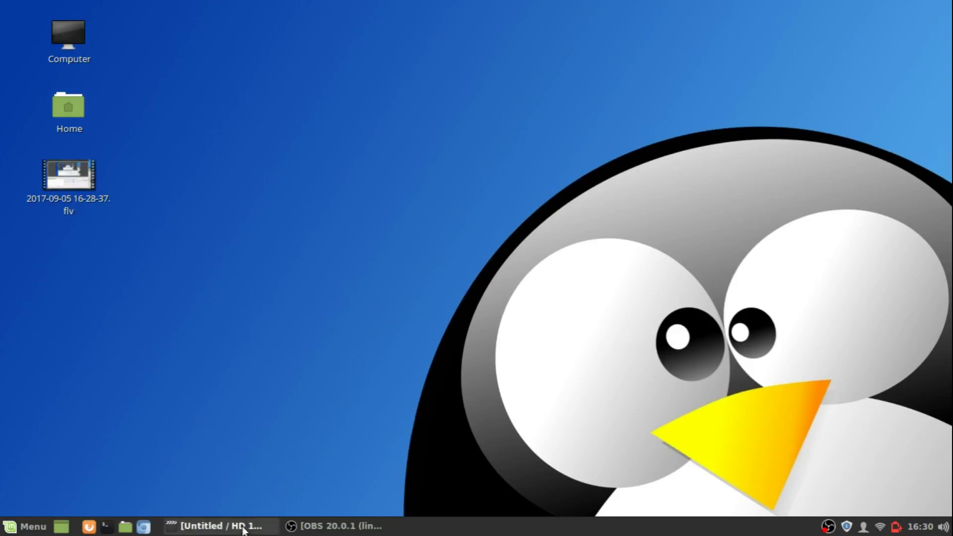
left_click(216, 526)
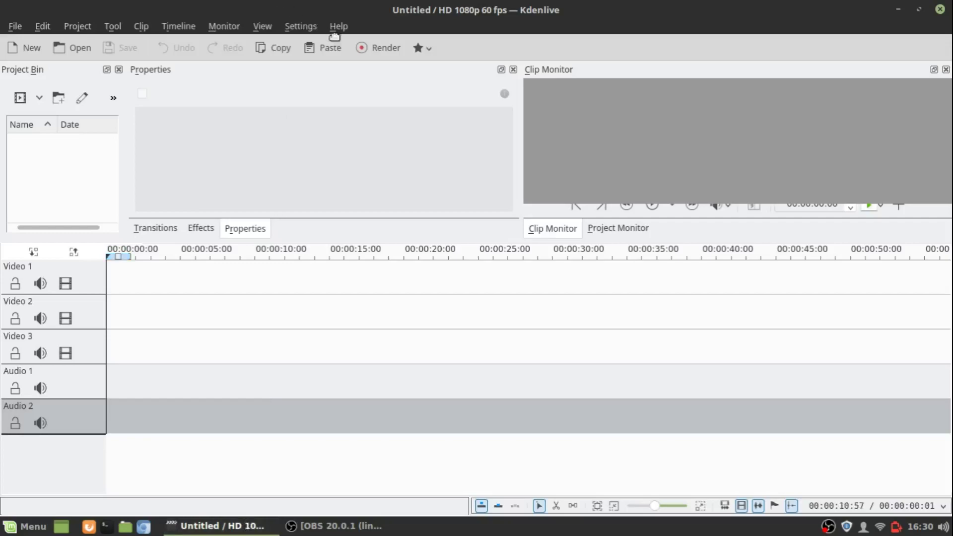
double_click(286, 5)
Step: Import the .flv recording into the Project Bin and place it at 00:00 on Video 1
left_click(67, 196)
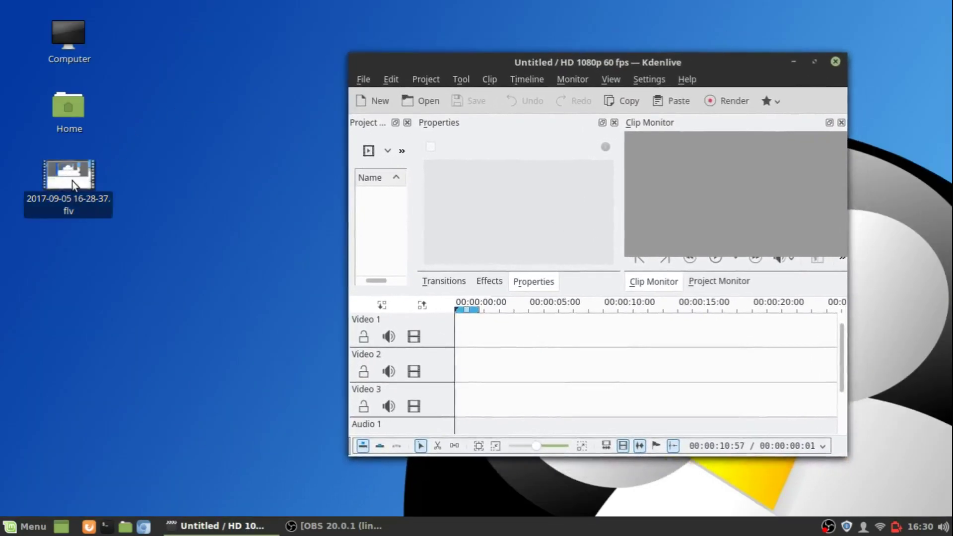
left_click_drag(73, 181, 72, 191)
left_click_drag(67, 187, 380, 216)
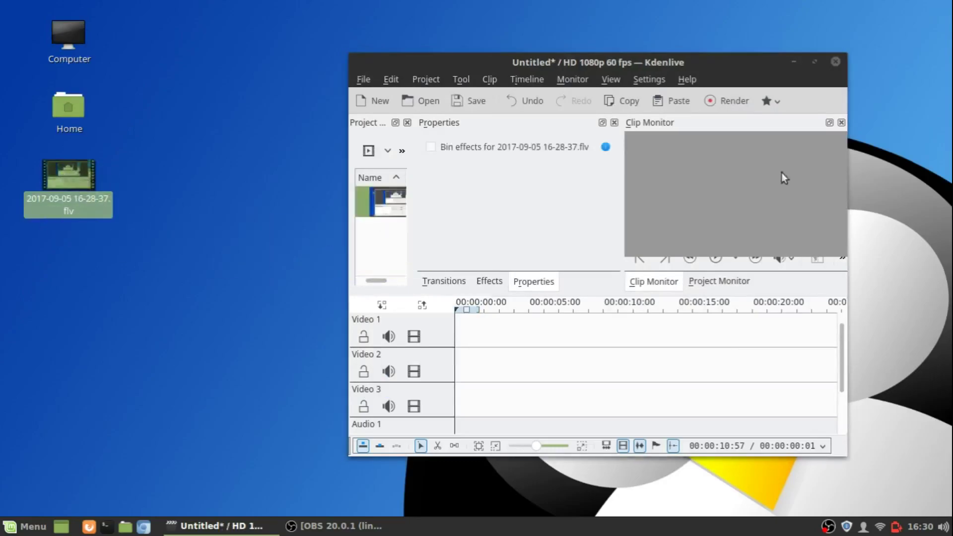
left_click(815, 62)
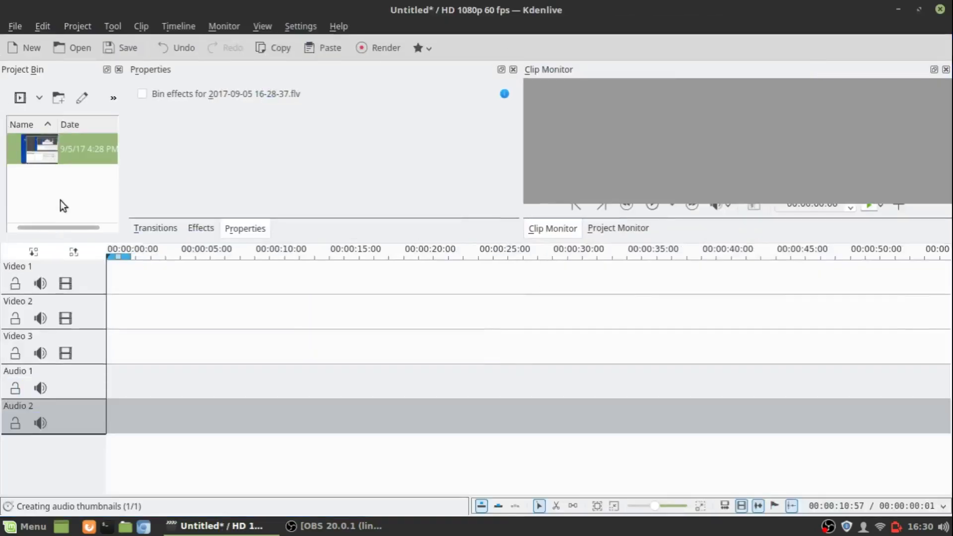
left_click_drag(33, 148, 114, 290)
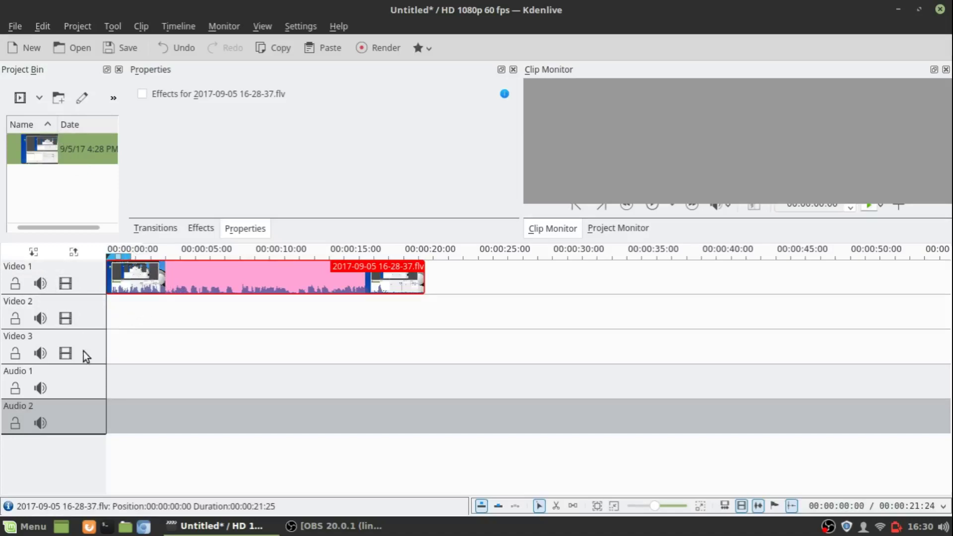
Step: Split the clip's audio onto Audio 1, select that audio clip, and enlarge the preview monitor
right_click(216, 279)
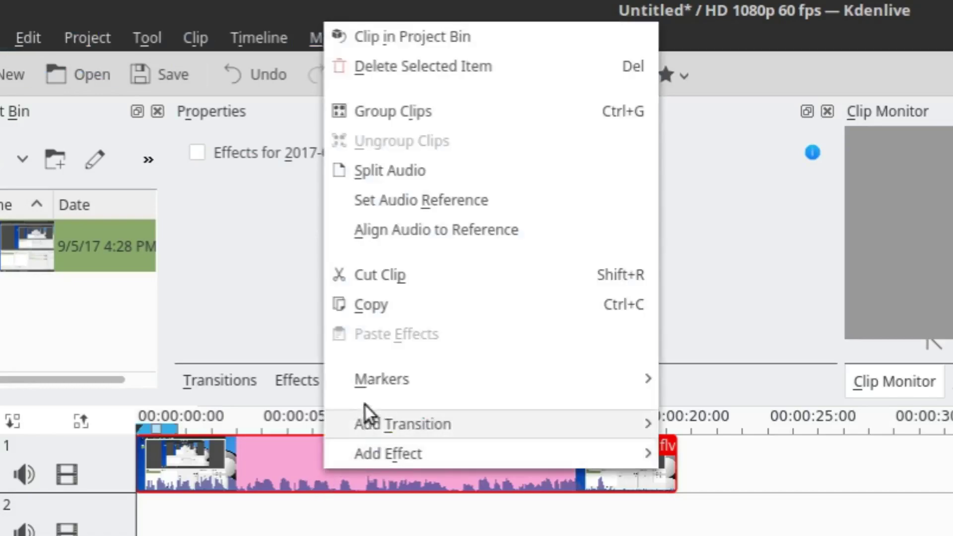
left_click(402, 178)
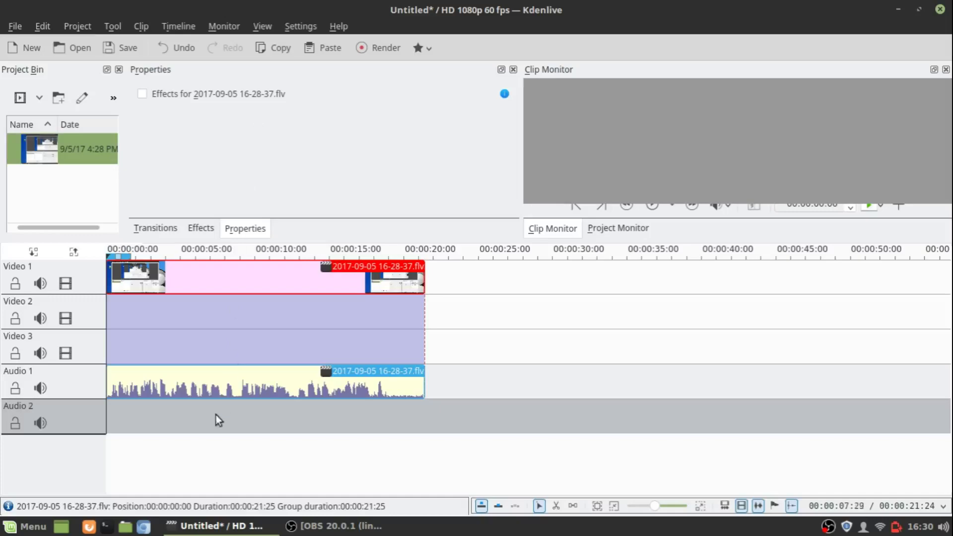
left_click(112, 360)
left_click(261, 276)
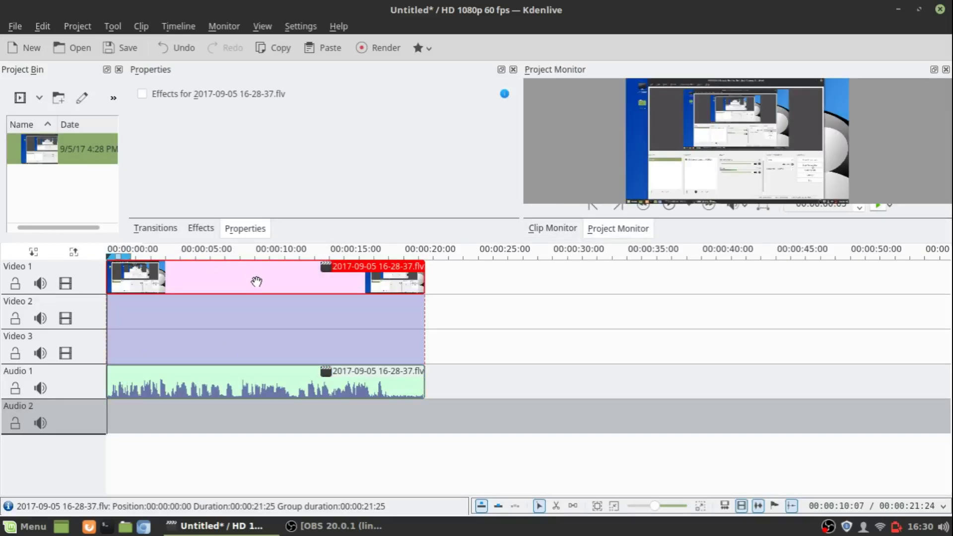
left_click(170, 387)
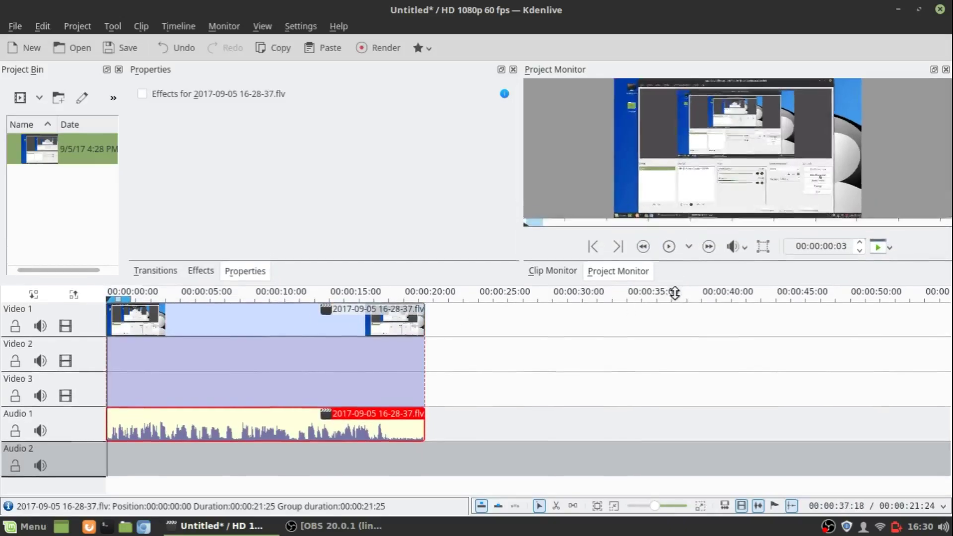
left_click_drag(681, 239, 675, 297)
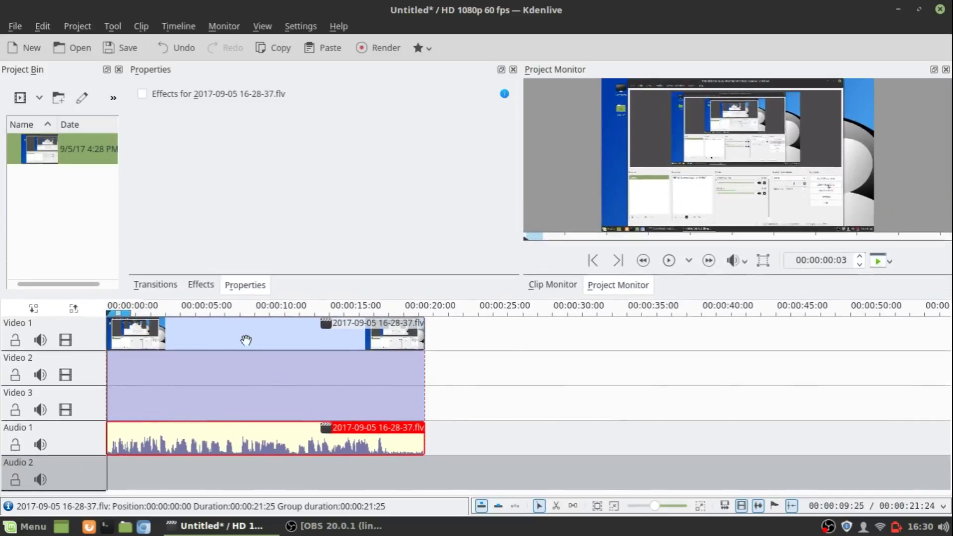
Step: Show the Effects list in a wider panel with the Audio correction category expanded
left_click(211, 291)
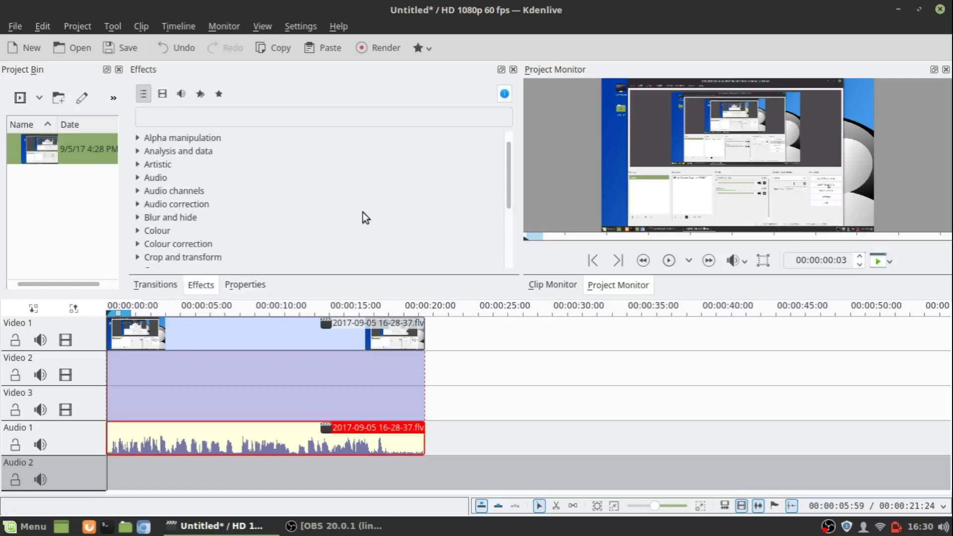
scroll(231, 208, "down", 3)
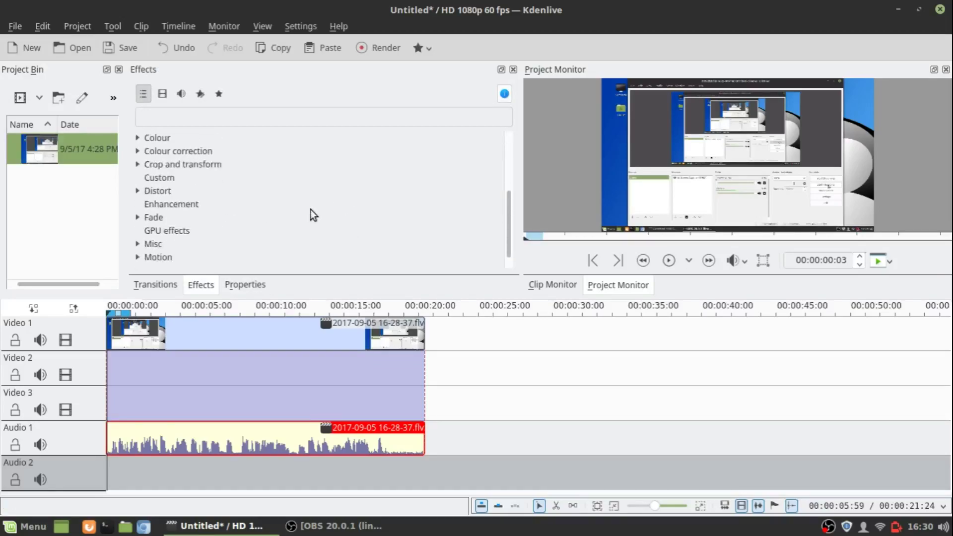
scroll(264, 181, "up", 3)
scroll(263, 179, "up", 1)
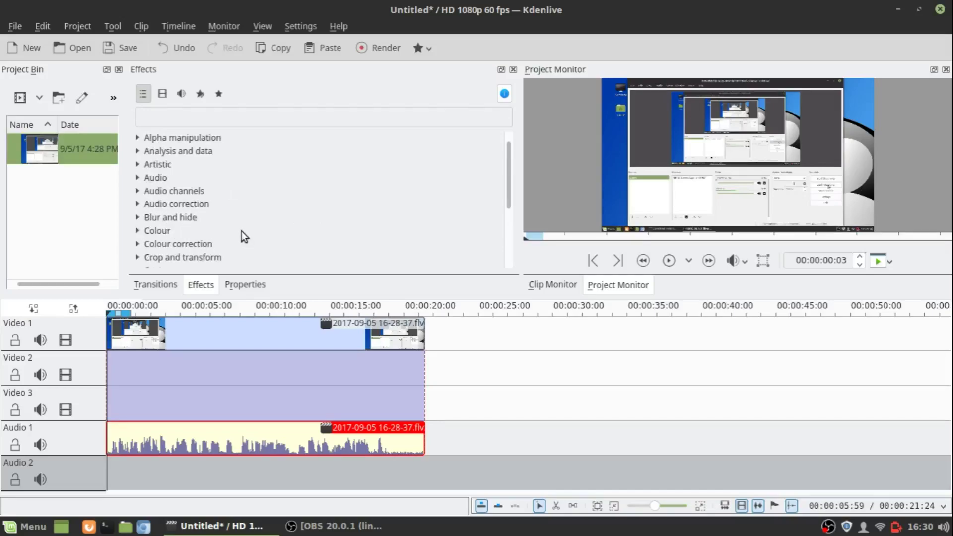
mouse_move(523, 213)
left_mouse_down()
mouse_move(708, 241)
mouse_move(464, 187)
left_mouse_up()
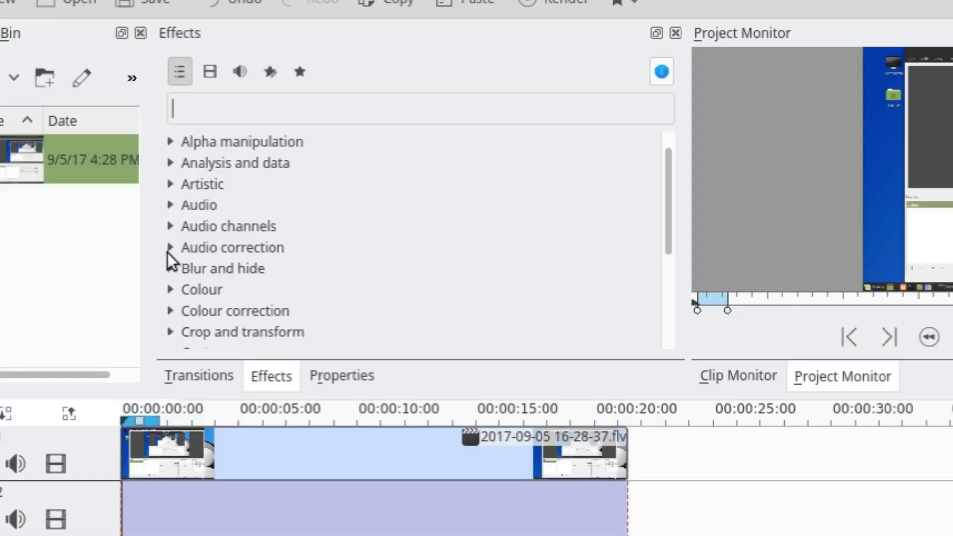
left_click(171, 248)
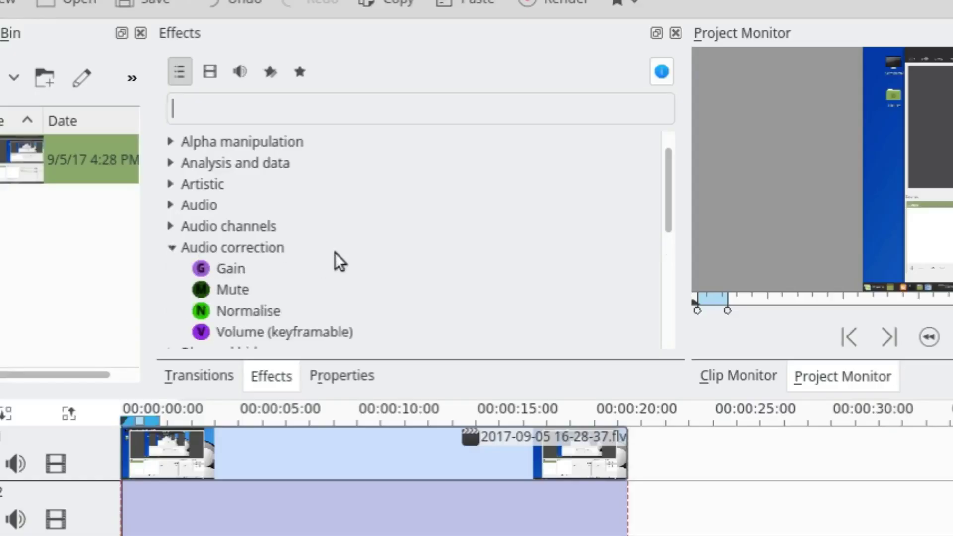
scroll(320, 244, "down", 1)
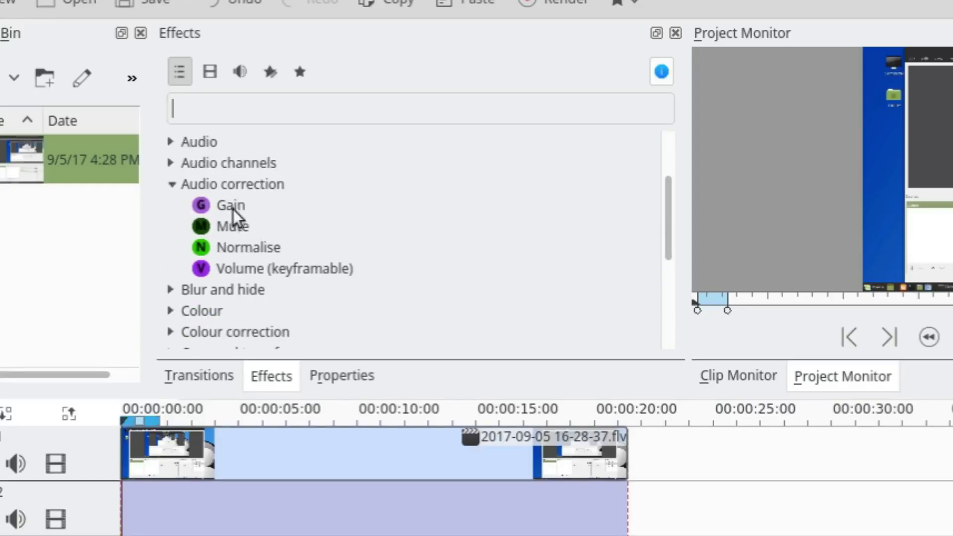
Step: Apply Gain to the Audio 1 clip, settle it at 198%, then deselect the clip
mouse_move(234, 207)
left_mouse_down()
mouse_move(292, 346)
mouse_move(236, 444)
left_mouse_up()
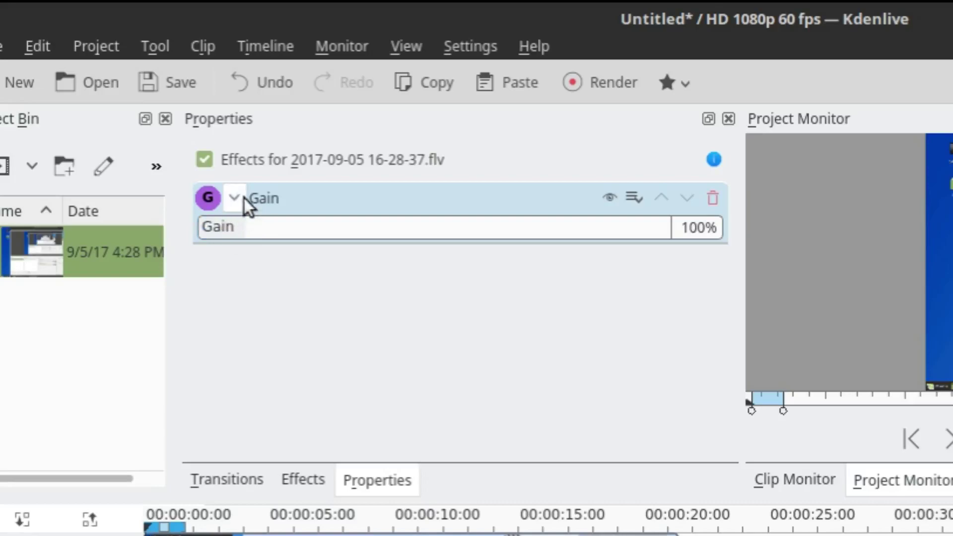
mouse_move(245, 227)
left_mouse_down()
mouse_move(589, 278)
mouse_move(695, 247)
mouse_move(447, 274)
left_mouse_up()
mouse_move(198, 149)
left_mouse_down()
mouse_move(149, 132)
mouse_move(376, 134)
mouse_move(462, 121)
mouse_move(102, 91)
mouse_move(216, 149)
mouse_move(431, 165)
mouse_move(196, 149)
left_mouse_up()
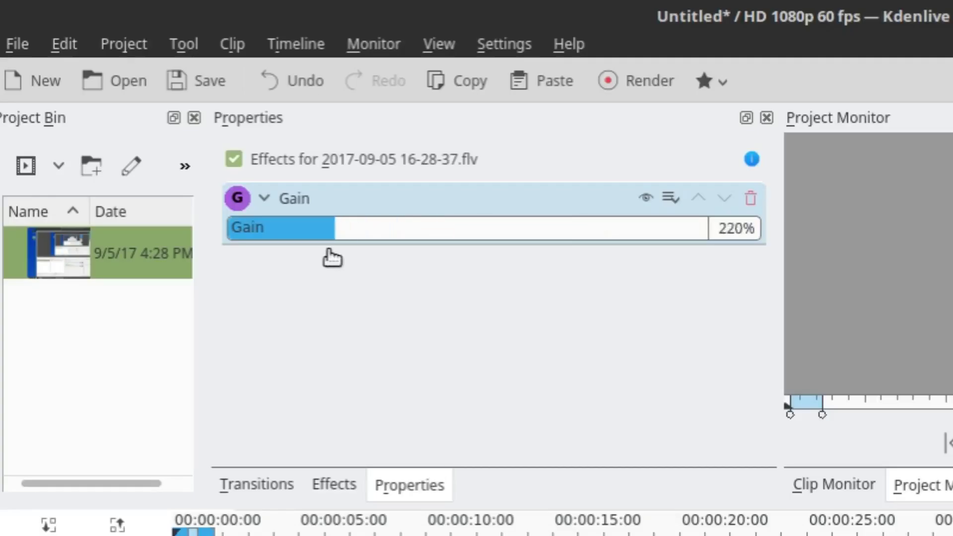
left_click_drag(331, 257, 326, 256)
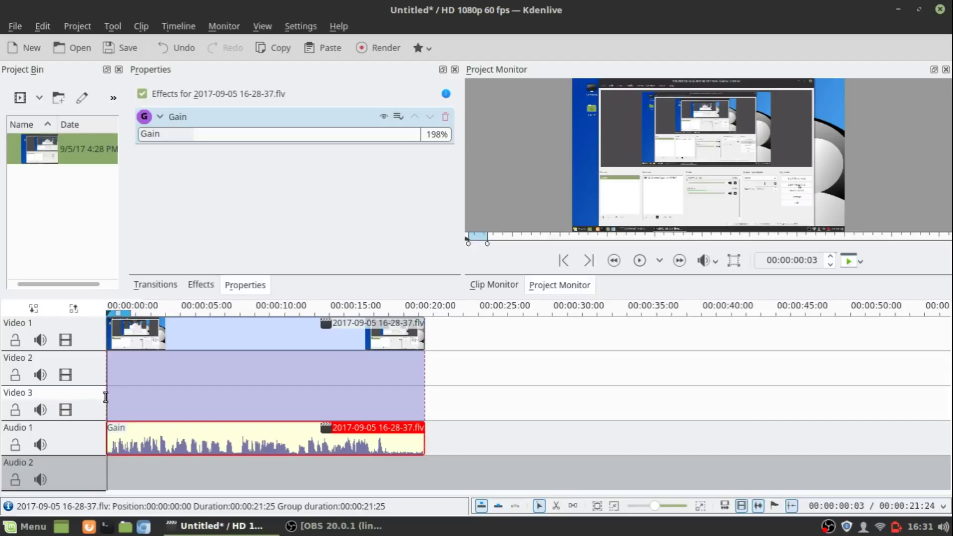
left_click(105, 397)
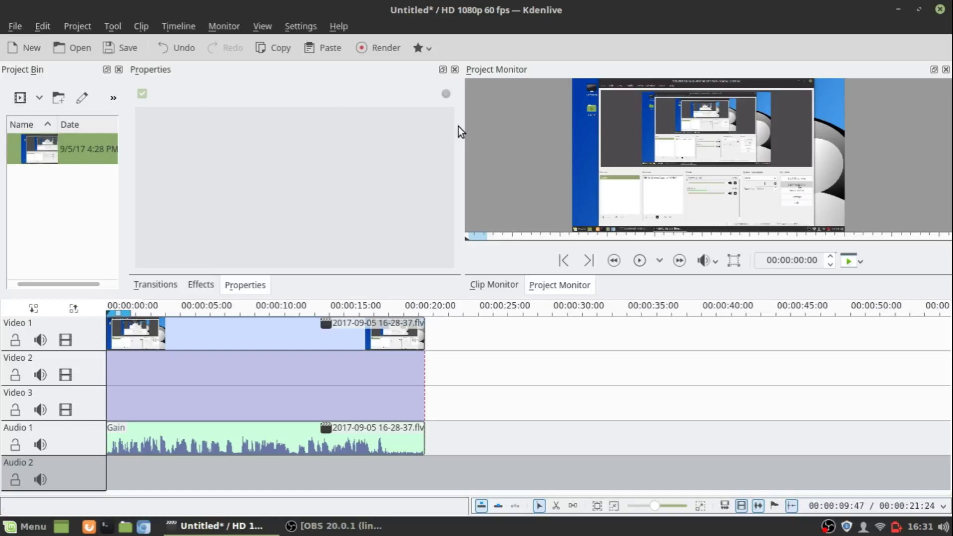
left_click(637, 262)
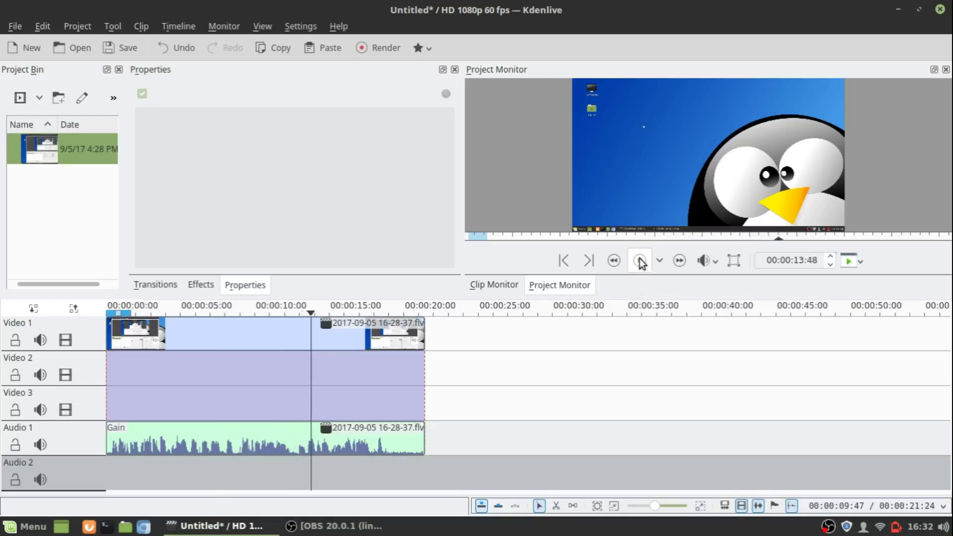
left_click(641, 261)
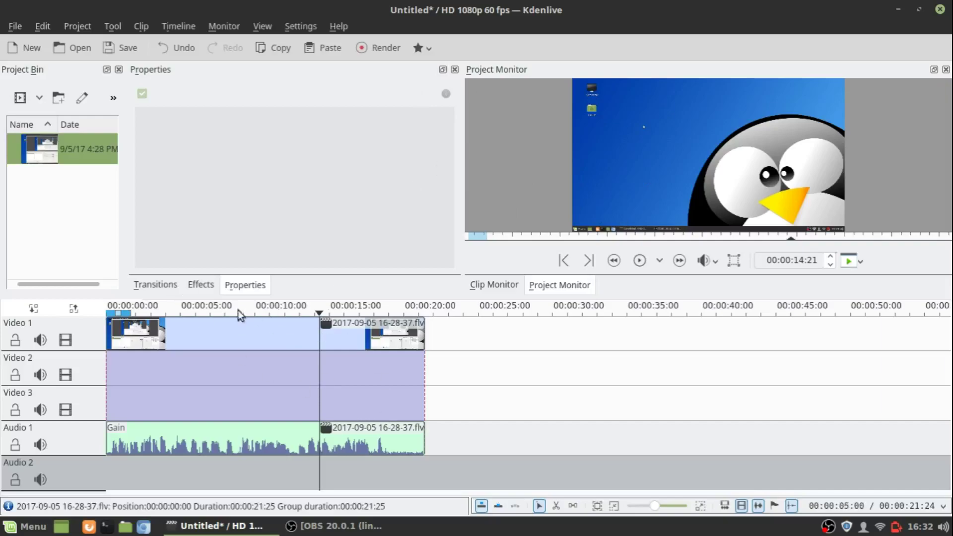
left_click(202, 286)
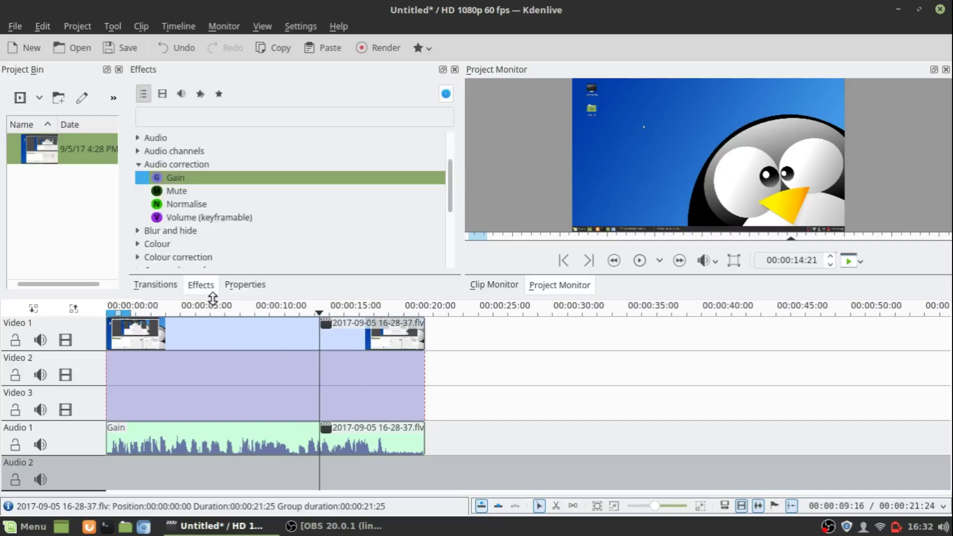
left_click(361, 446)
left_click(196, 135)
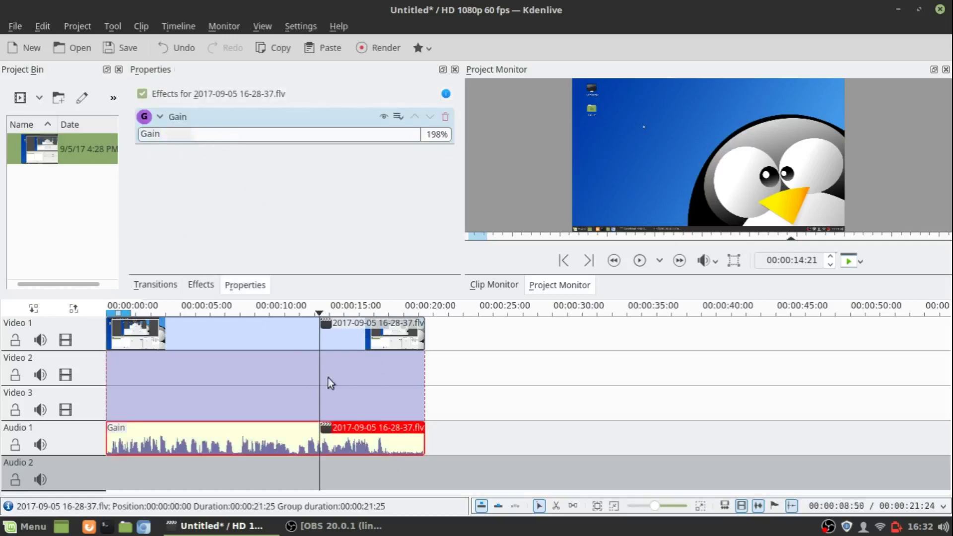
left_click(270, 377)
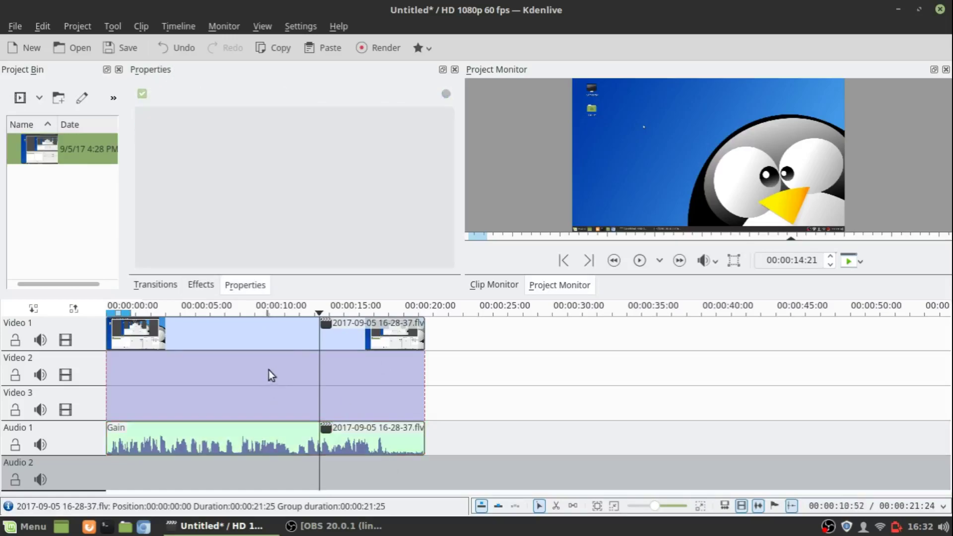
left_click(326, 336)
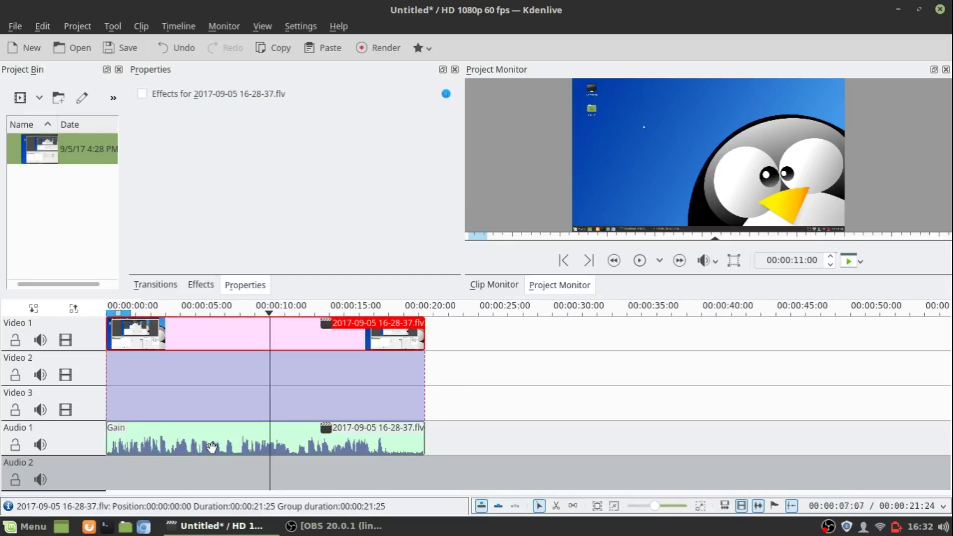
Step: Raise the Audio 1 clip's Gain slider to 701%, then deselect the clip
left_click(210, 447)
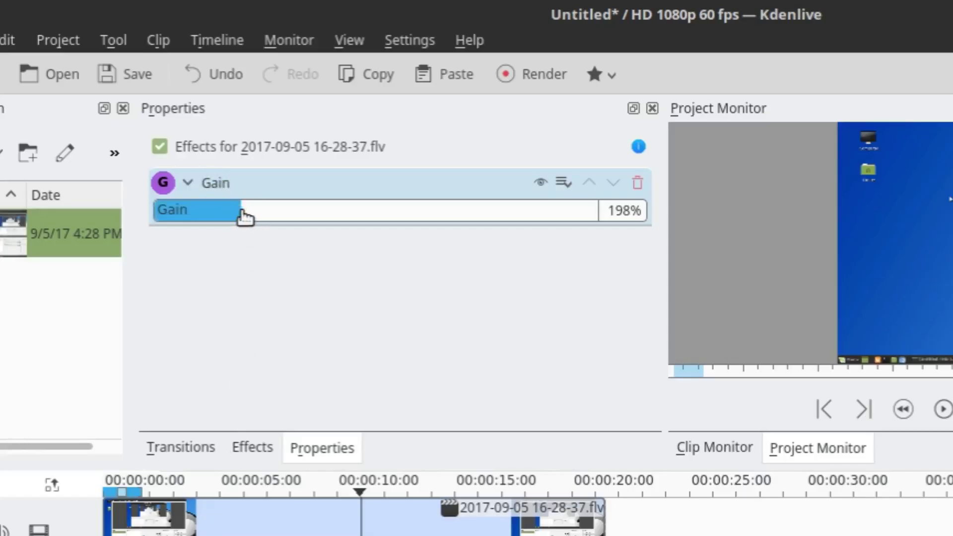
left_click_drag(245, 216, 463, 223)
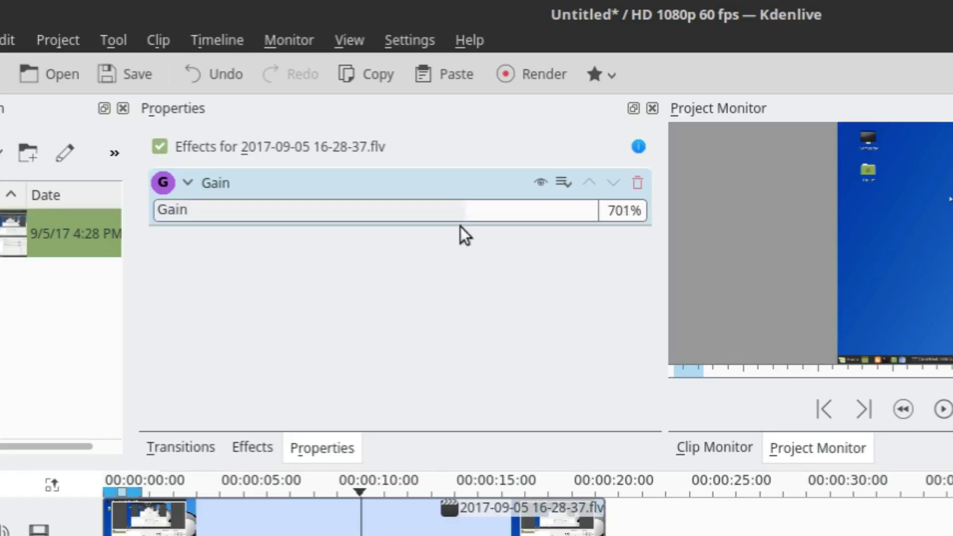
left_click(103, 381)
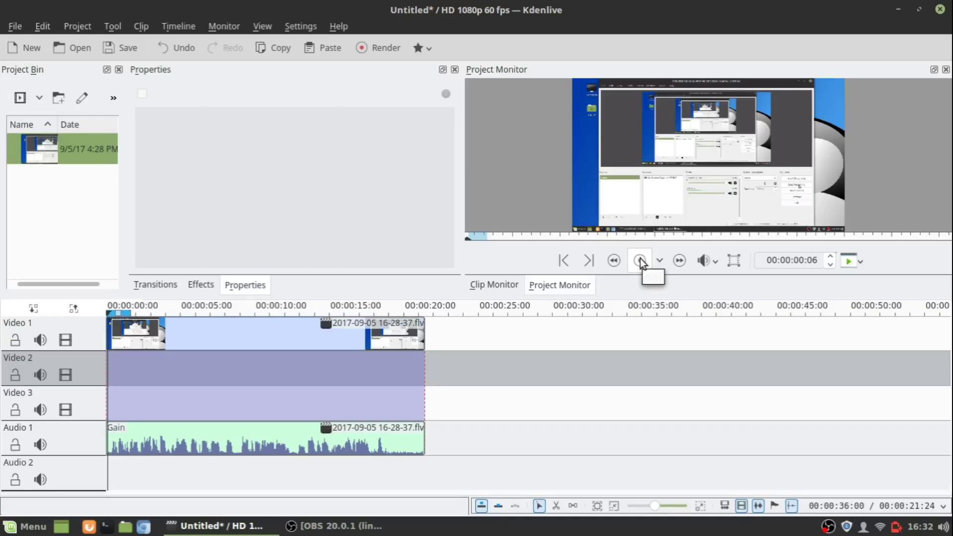
left_click(640, 263)
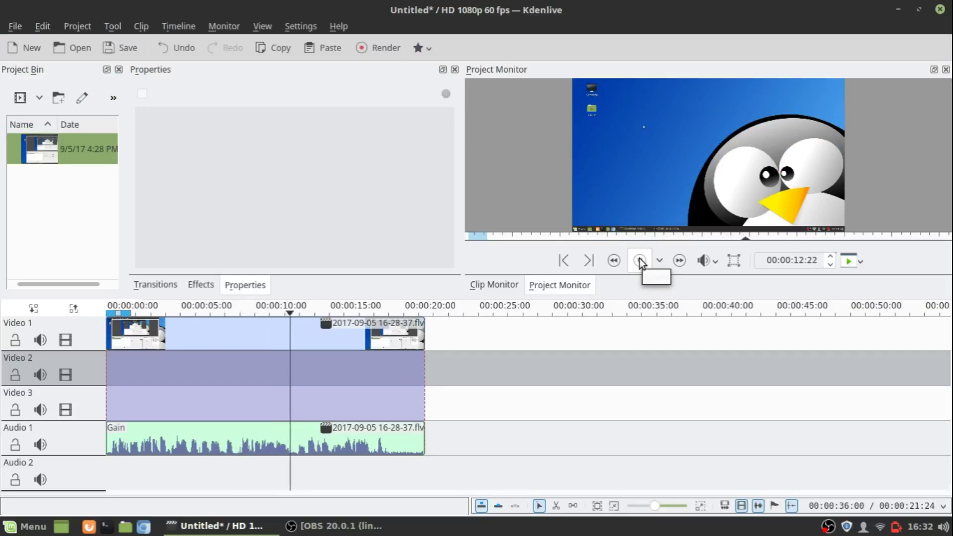
left_click(641, 262)
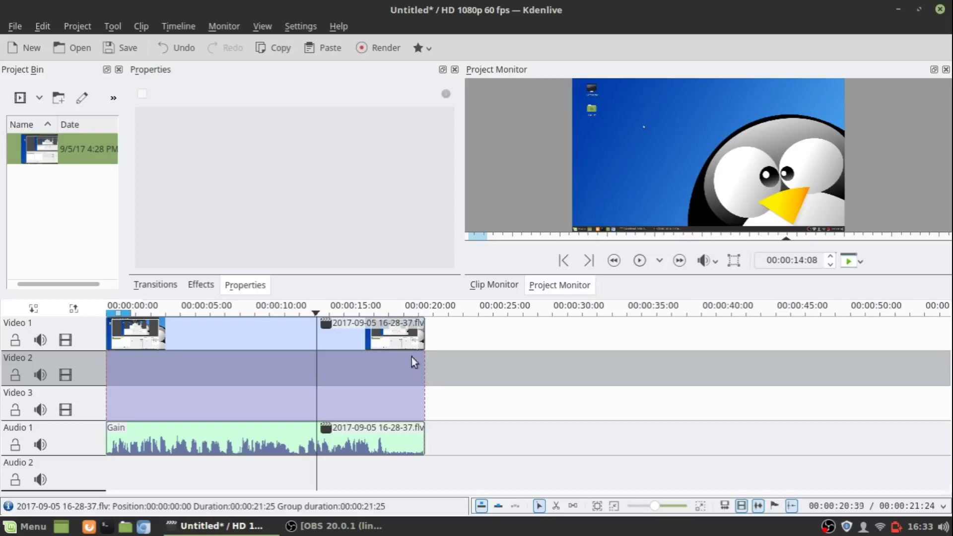
Step: Preview playback while lowering the Audio 1 clip's Gain from 701% to 57%
left_click(640, 262)
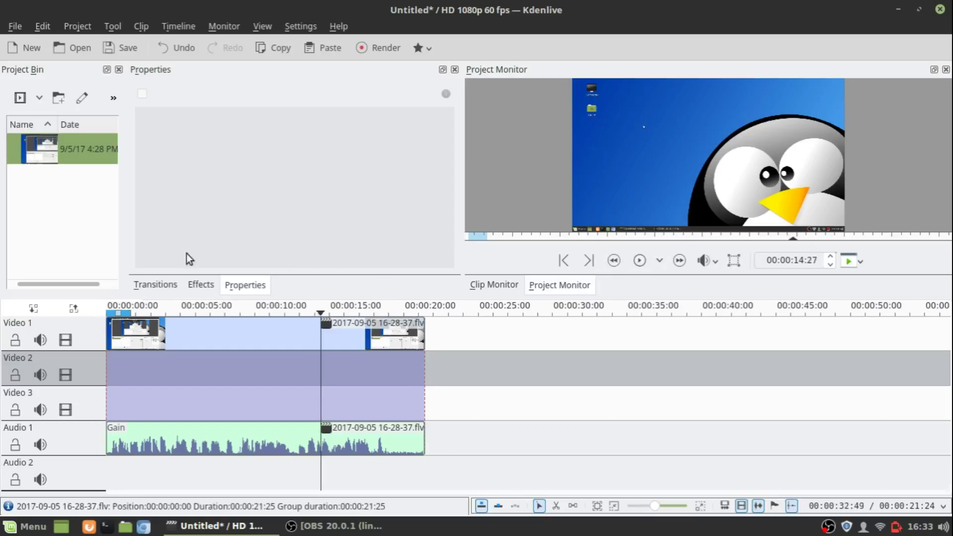
left_click(210, 285)
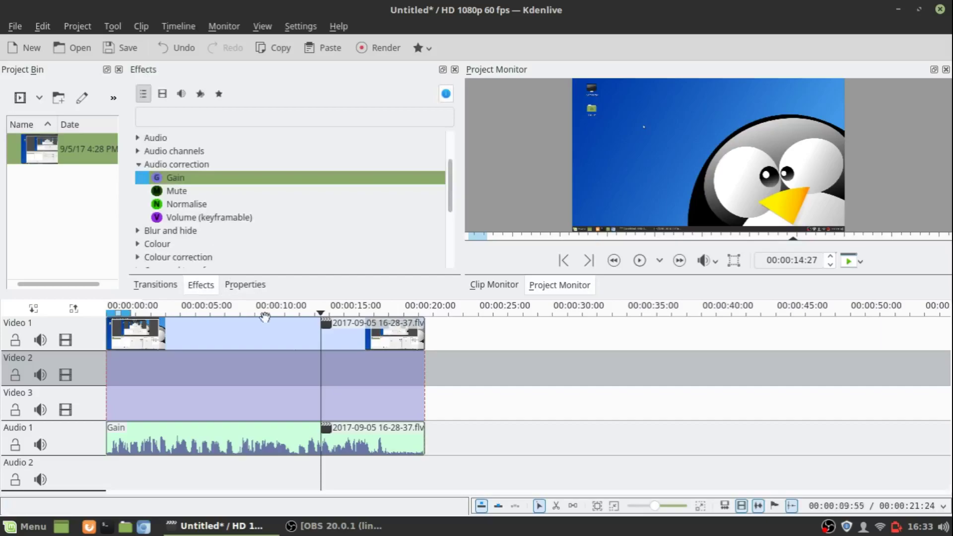
left_click(302, 451)
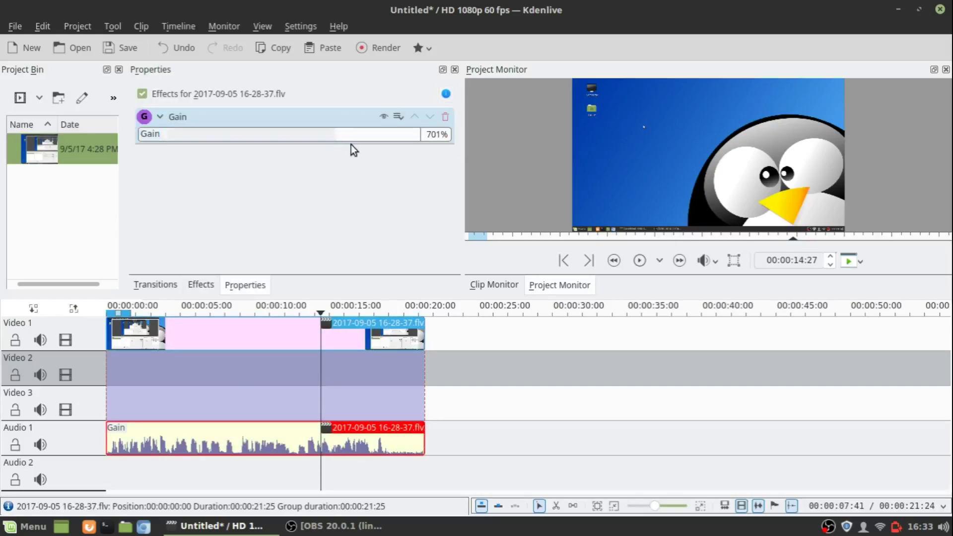
mouse_move(337, 141)
left_mouse_down()
mouse_move(201, 157)
mouse_move(396, 166)
mouse_move(346, 171)
left_mouse_up()
left_click(637, 262)
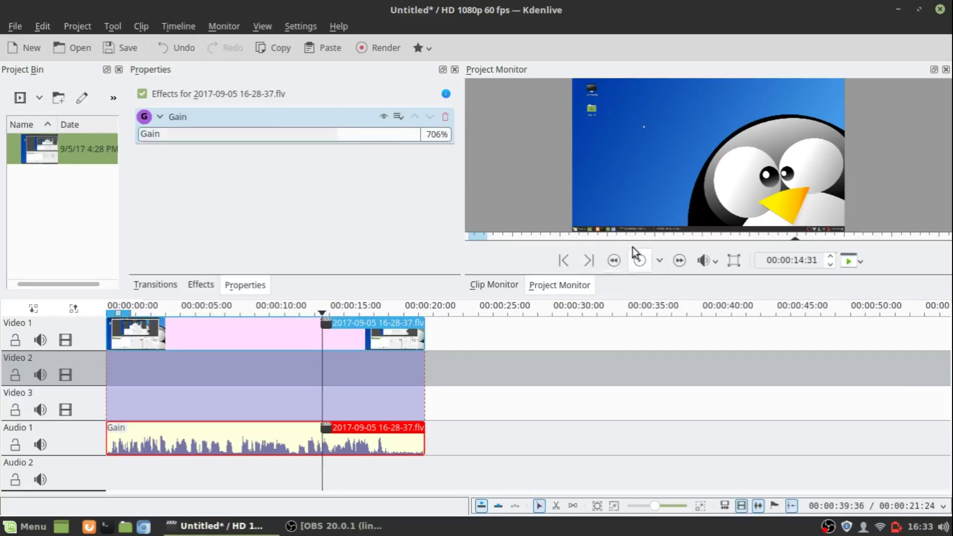
left_click_drag(338, 136, 145, 135)
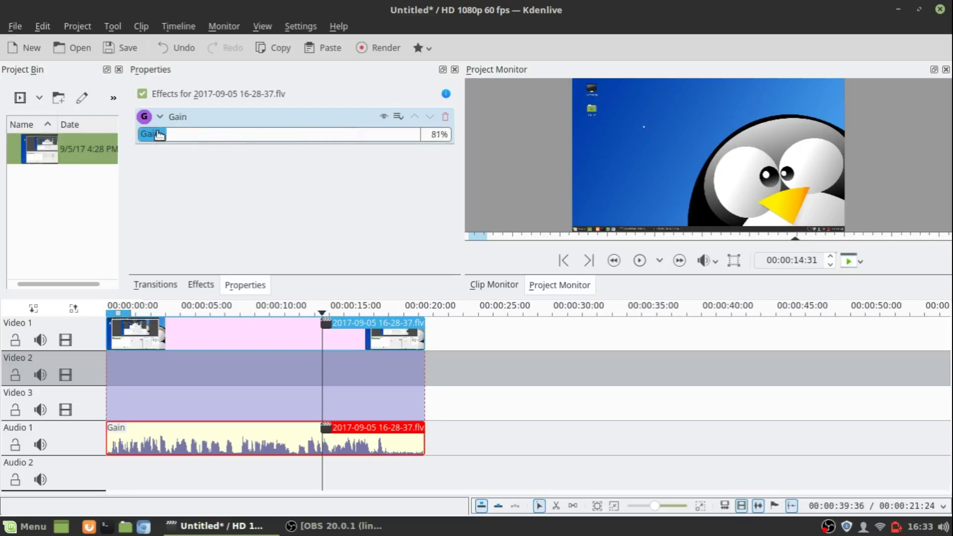
Step: Close Kdenlive and answer No to saving the document's changes
left_click(940, 9)
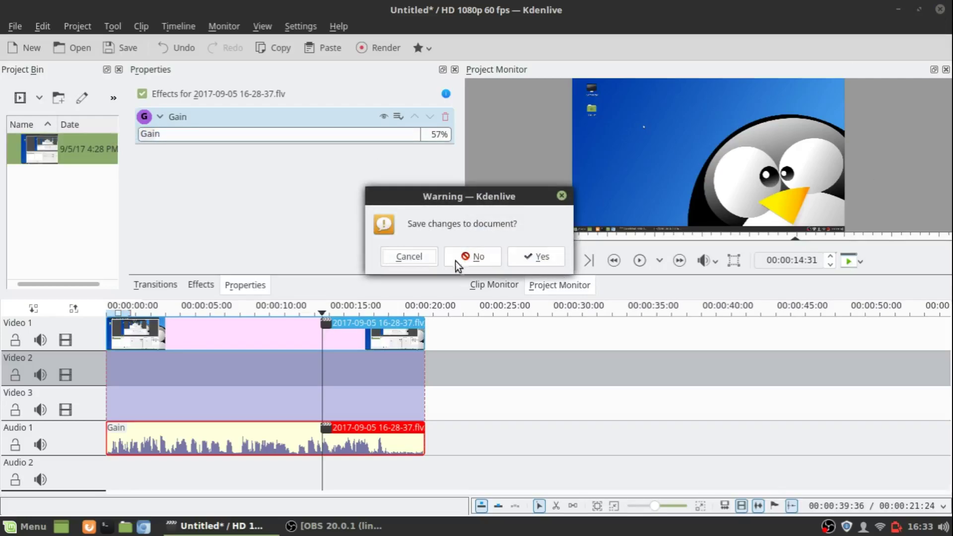
left_click(475, 259)
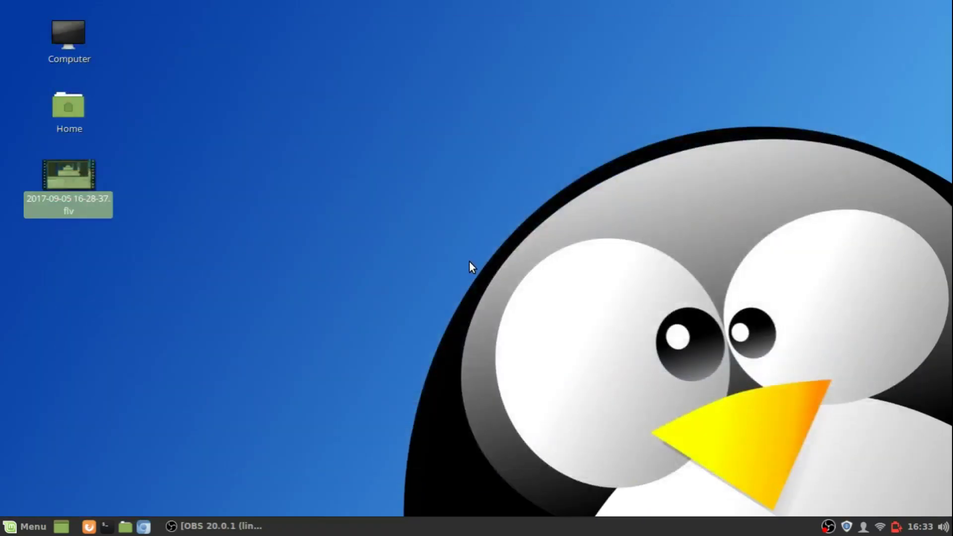